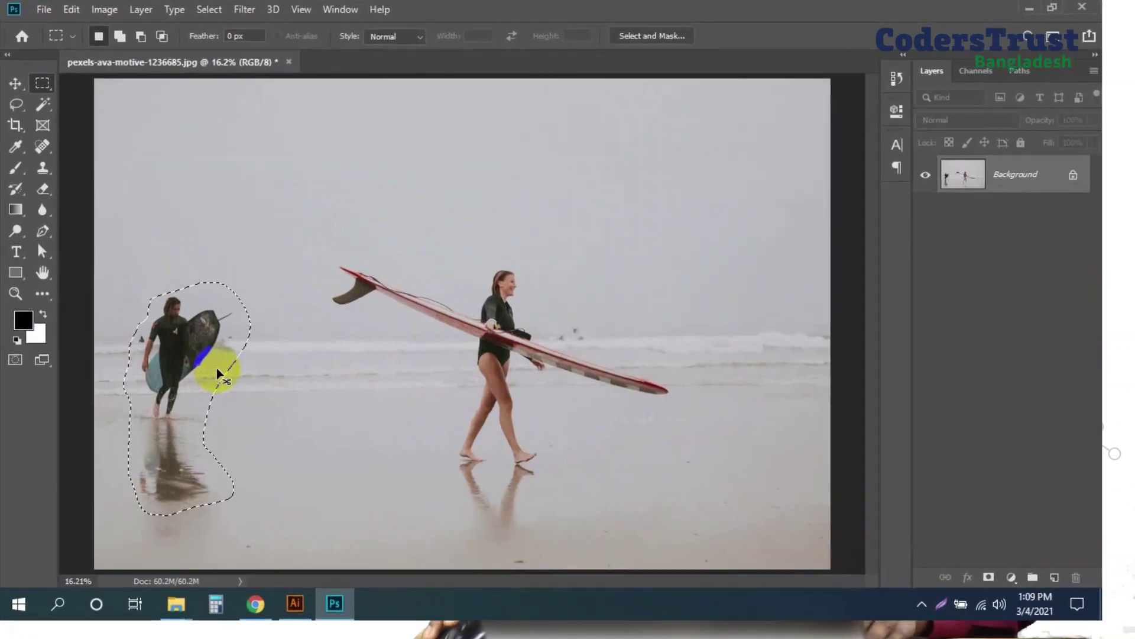
Undo the content-aware removal of the male surfer and clear the selection around him.
left_click(220, 379)
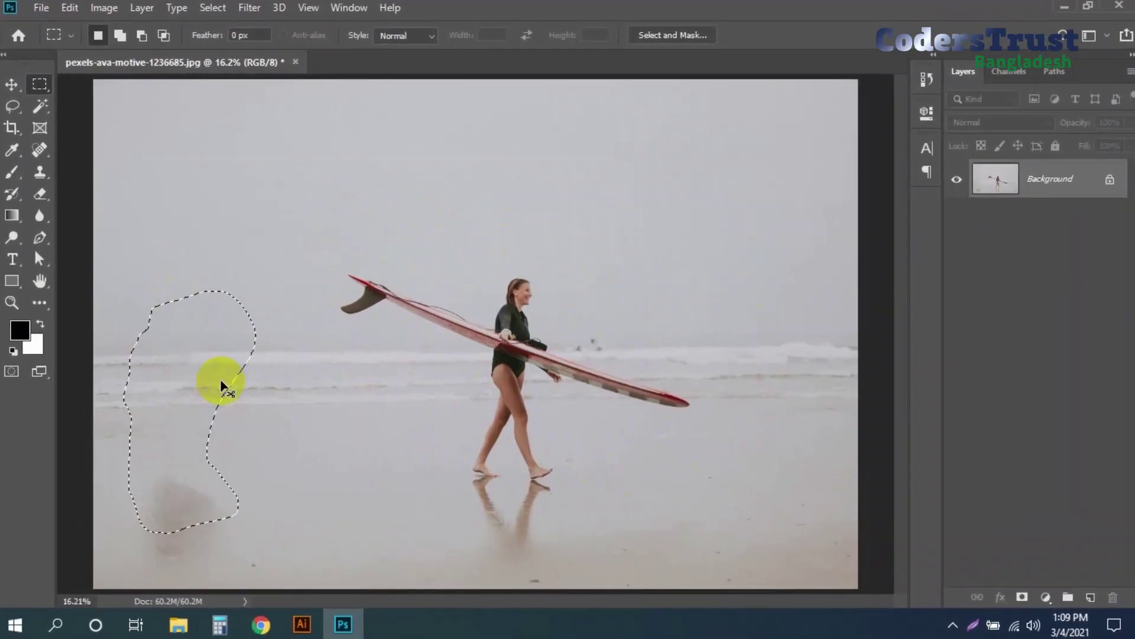
key("ctrl+z")
key("ctrl+shift+z")
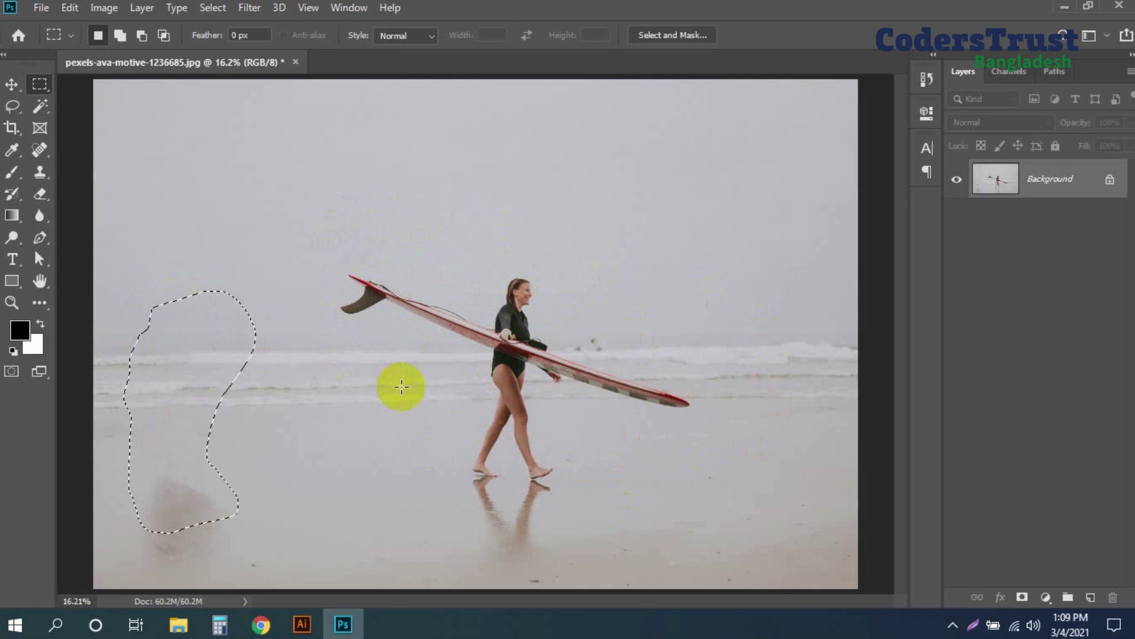
key("ctrl+z")
key("ctrl+z")
left_click(188, 326)
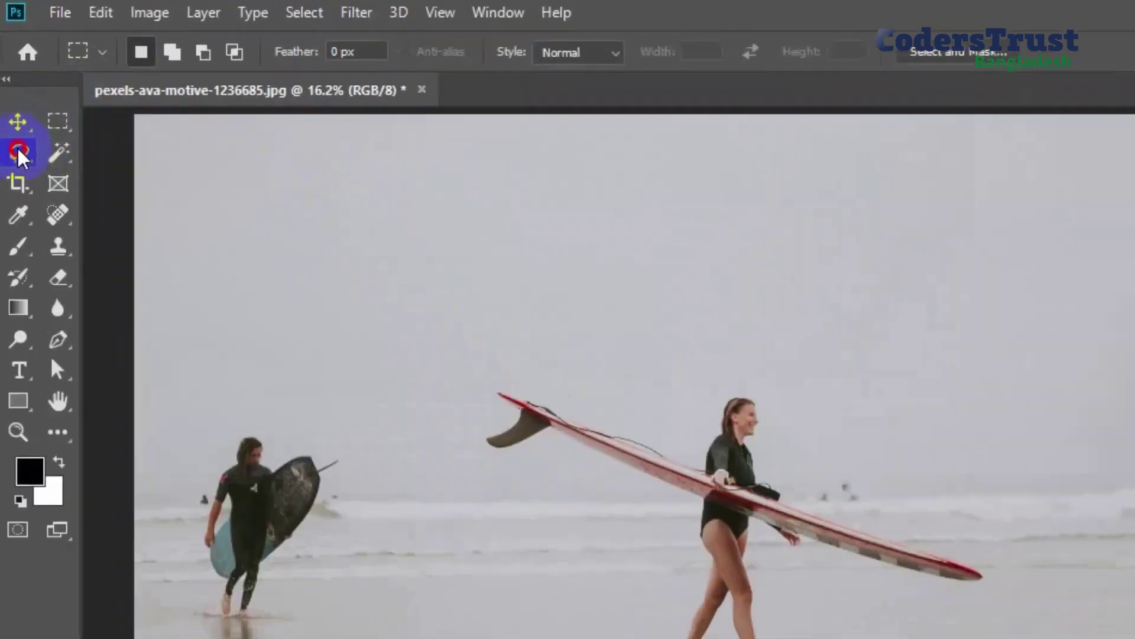
Outline the male surfer, his board and his reflection with a freehand Lasso selection.
right_click(12, 109)
left_click(119, 197)
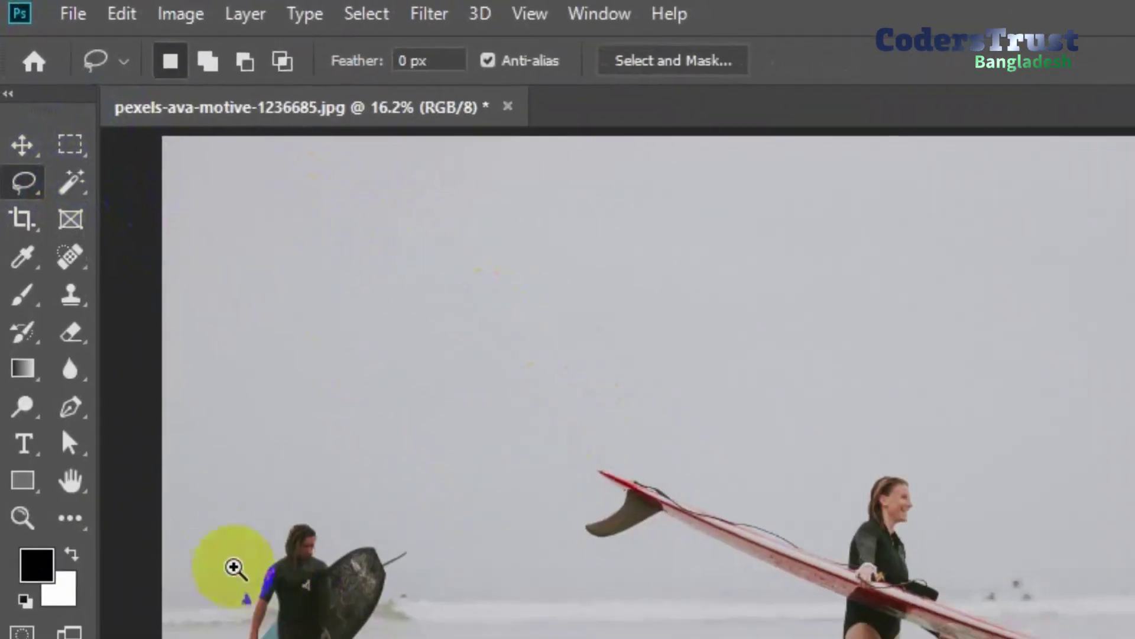
scroll(254, 619, "up", 3)
left_click_drag(261, 459, 301, 272)
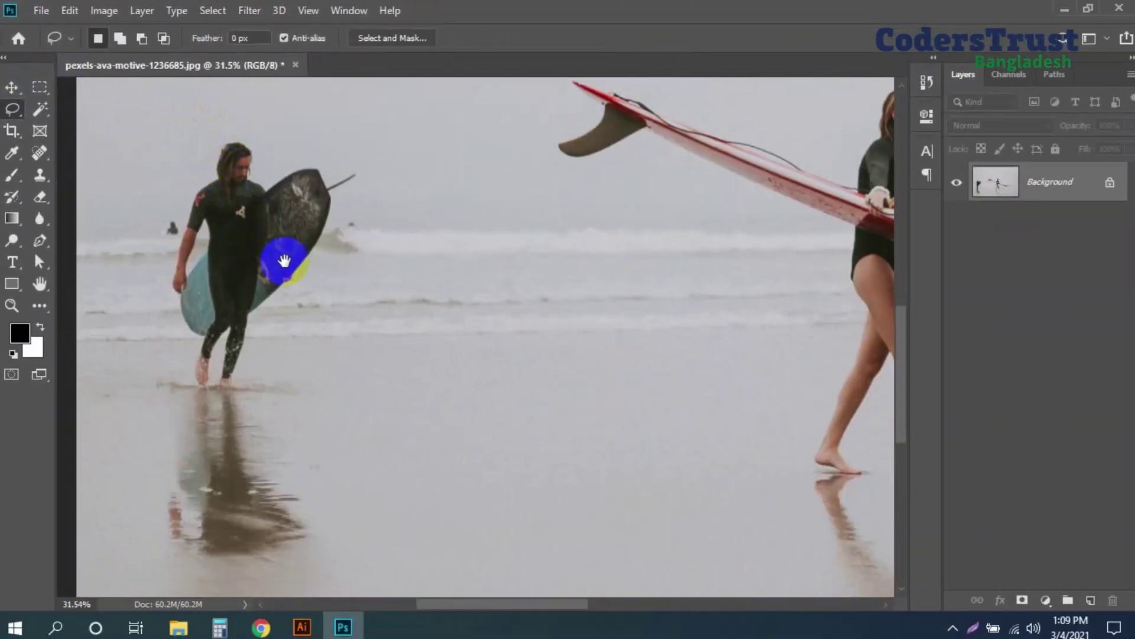
left_click_drag(361, 320, 371, 321)
mouse_move(242, 152)
left_mouse_down()
mouse_move(254, 145)
mouse_move(217, 148)
left_mouse_up()
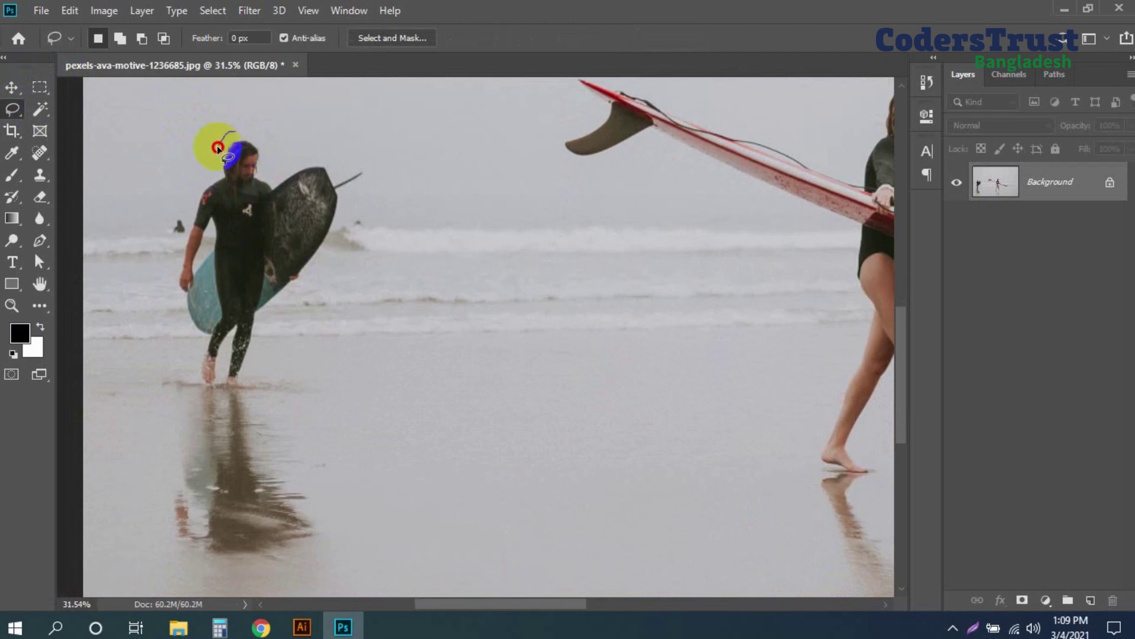
left_click_drag(173, 196, 183, 352)
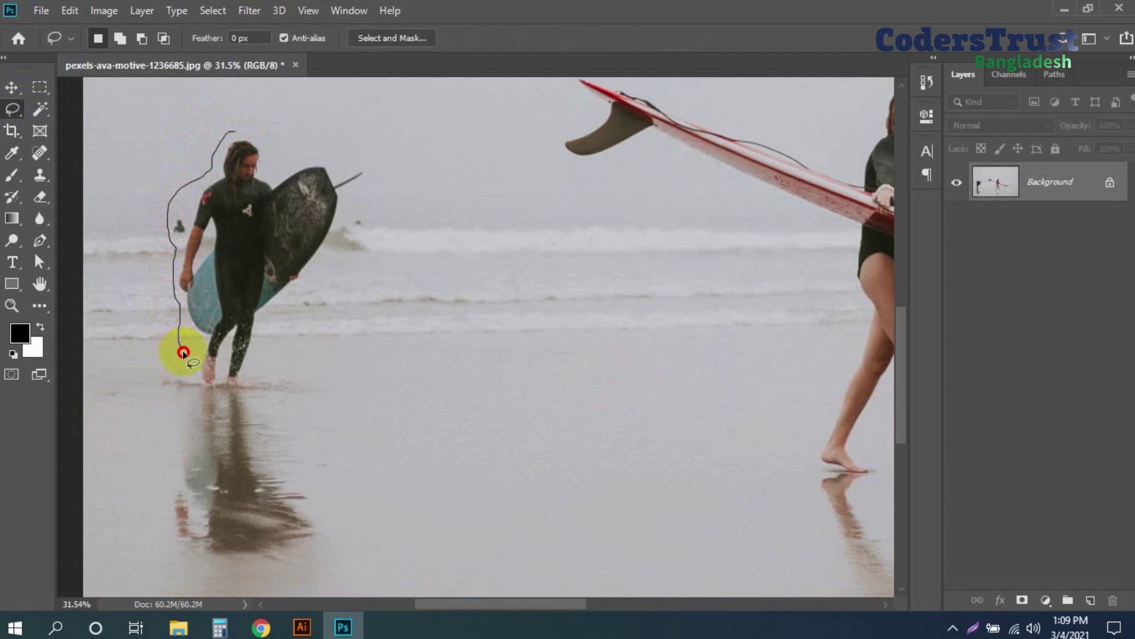
mouse_move(292, 592)
left_mouse_down()
mouse_move(333, 573)
mouse_move(349, 533)
mouse_move(289, 420)
mouse_move(284, 376)
left_mouse_up()
mouse_move(305, 312)
left_mouse_down()
mouse_move(337, 286)
mouse_move(381, 203)
mouse_move(387, 157)
mouse_move(347, 145)
mouse_move(287, 156)
mouse_move(261, 121)
mouse_move(241, 124)
mouse_move(223, 168)
left_mouse_up()
key("ctrl+0")
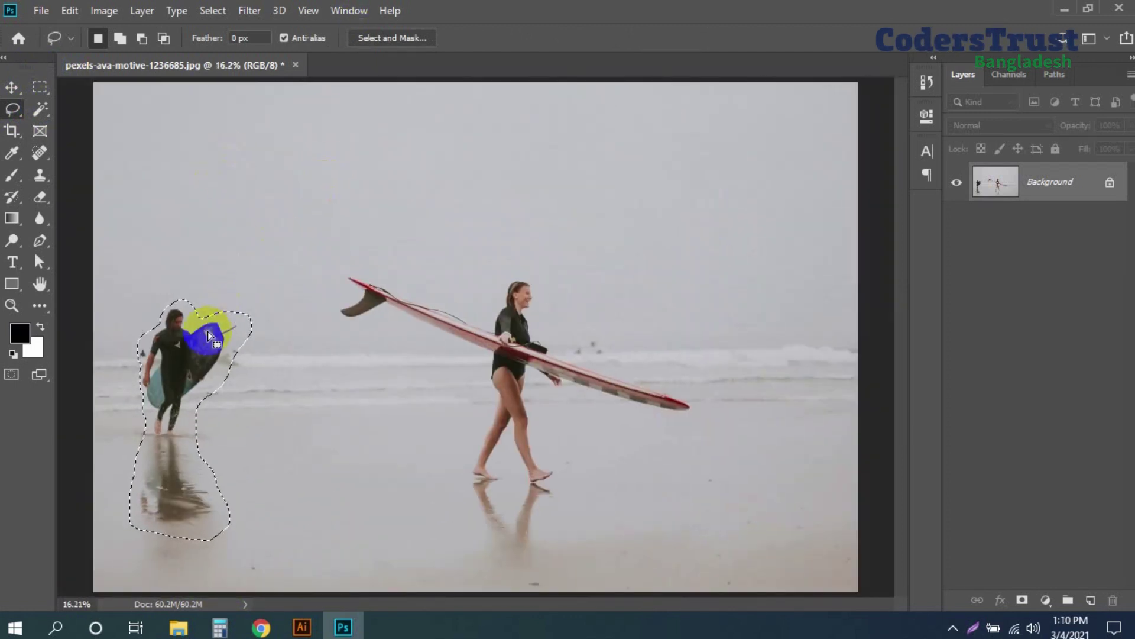
right_click(195, 362)
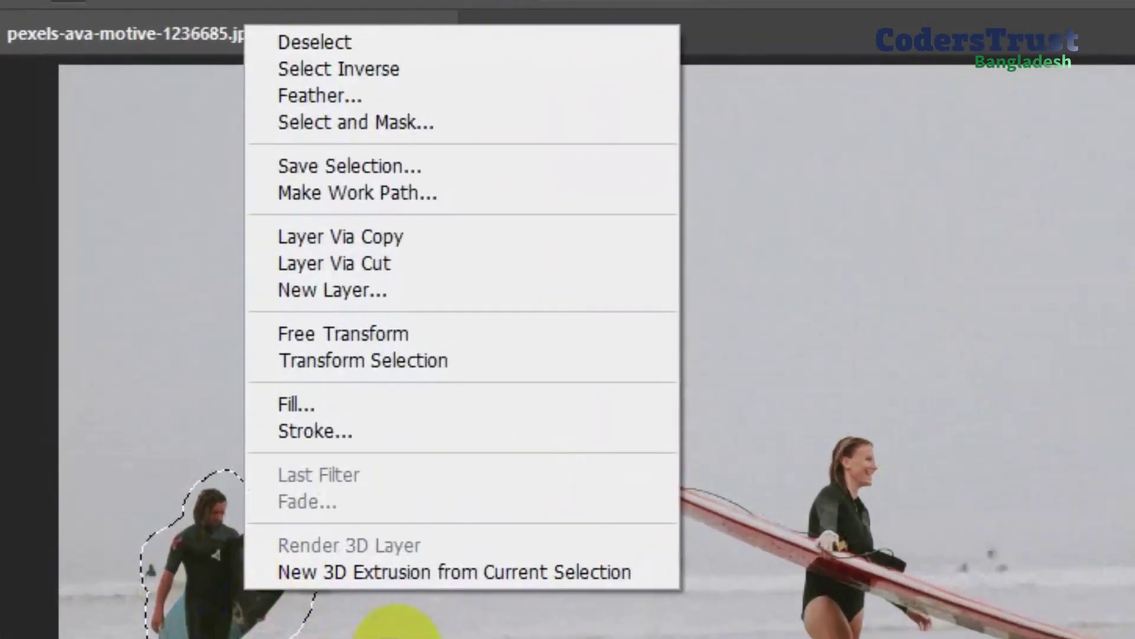
left_click(233, 589)
mouse_move(254, 562)
left_mouse_down()
mouse_move(272, 523)
mouse_move(331, 562)
left_mouse_up()
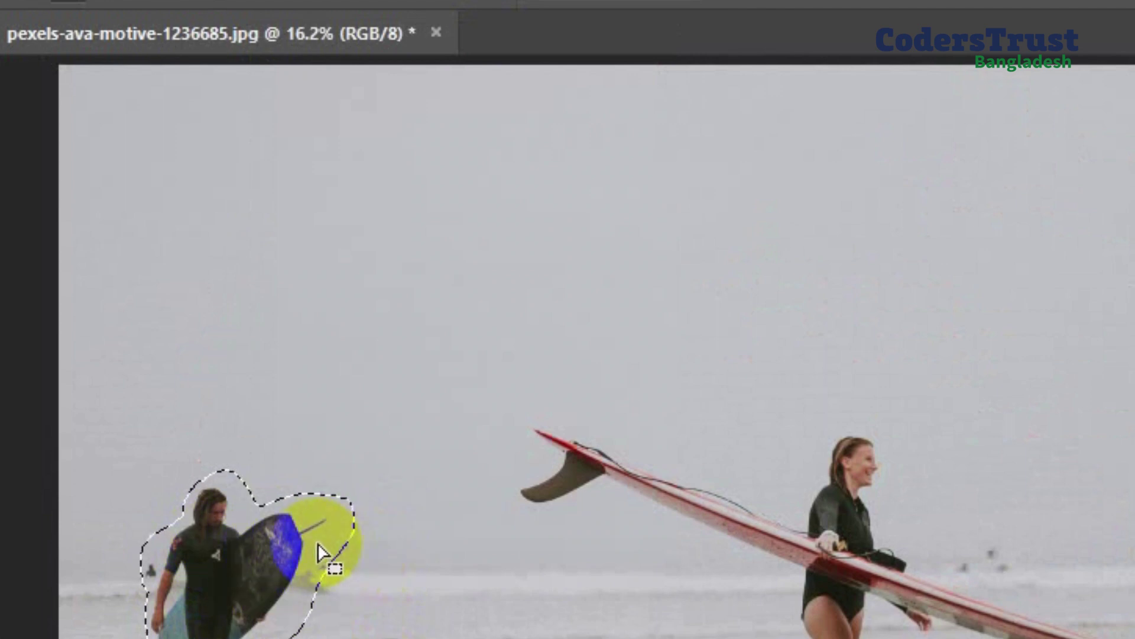
Fill the surfer selection using Content-Aware with Color Adaptation on, Normal mode and 100% opacity, and deselect.
right_click(208, 622)
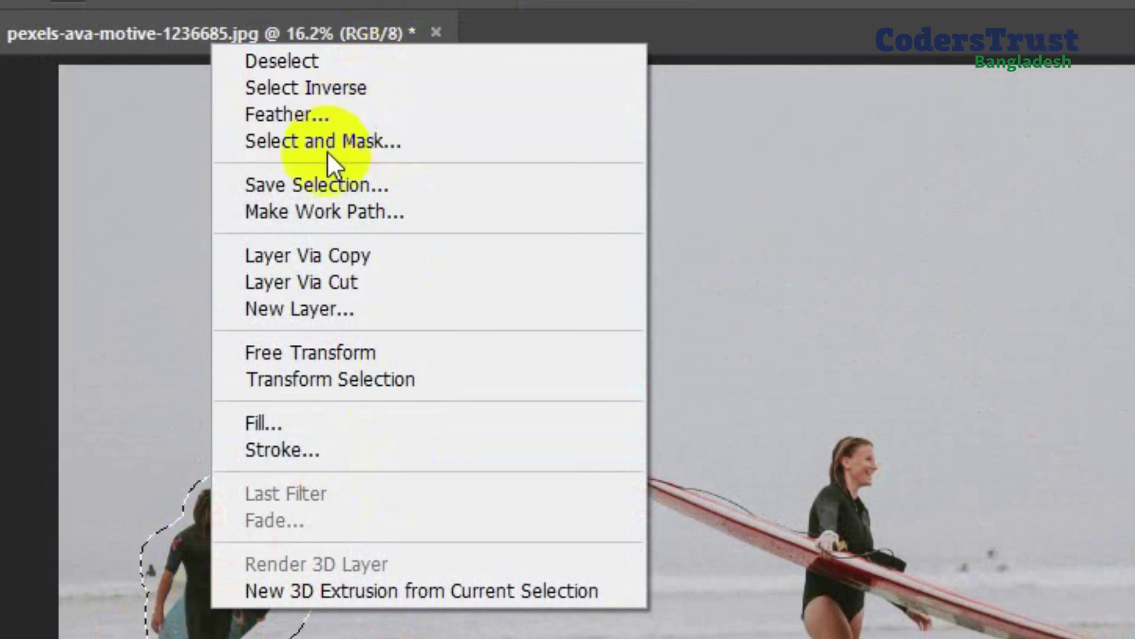
left_click(311, 424)
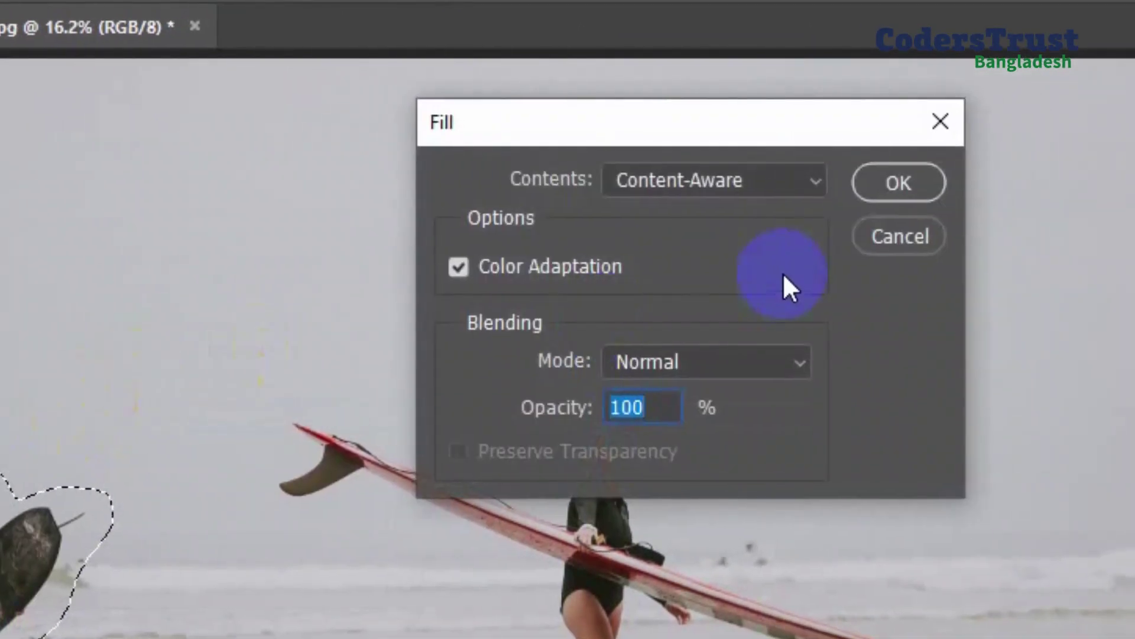
left_click(768, 183)
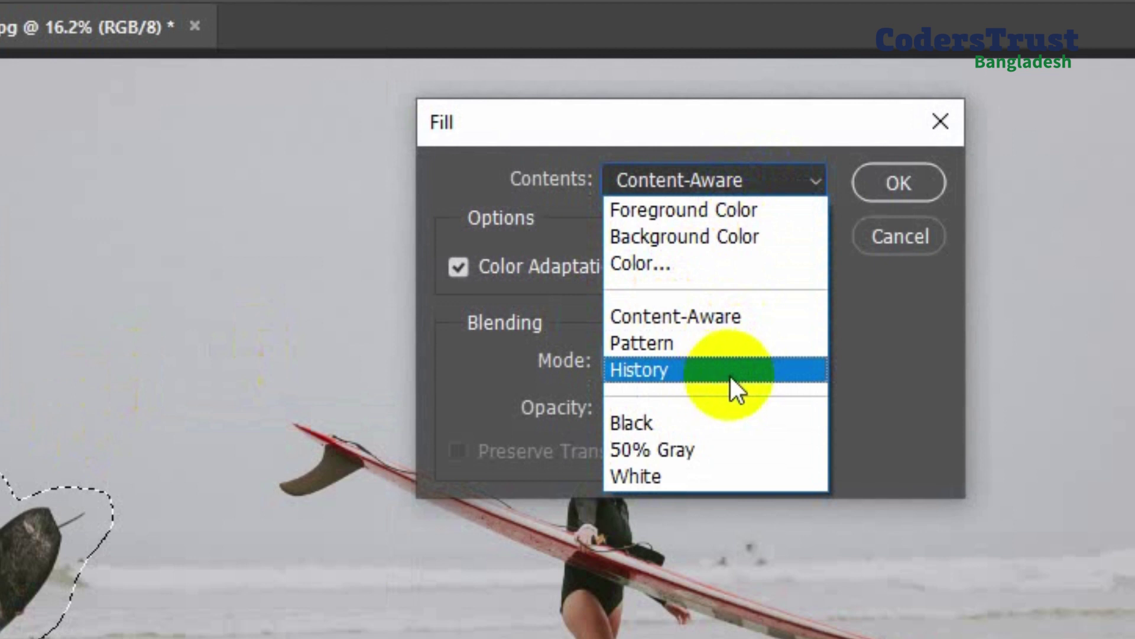
left_click(756, 316)
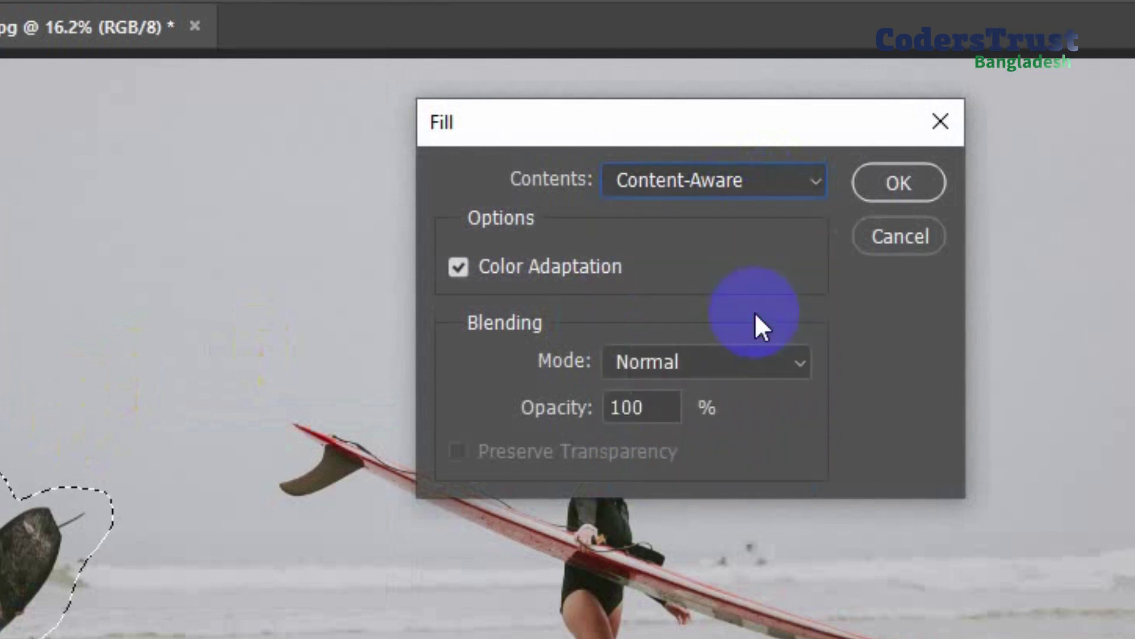
left_click(458, 266)
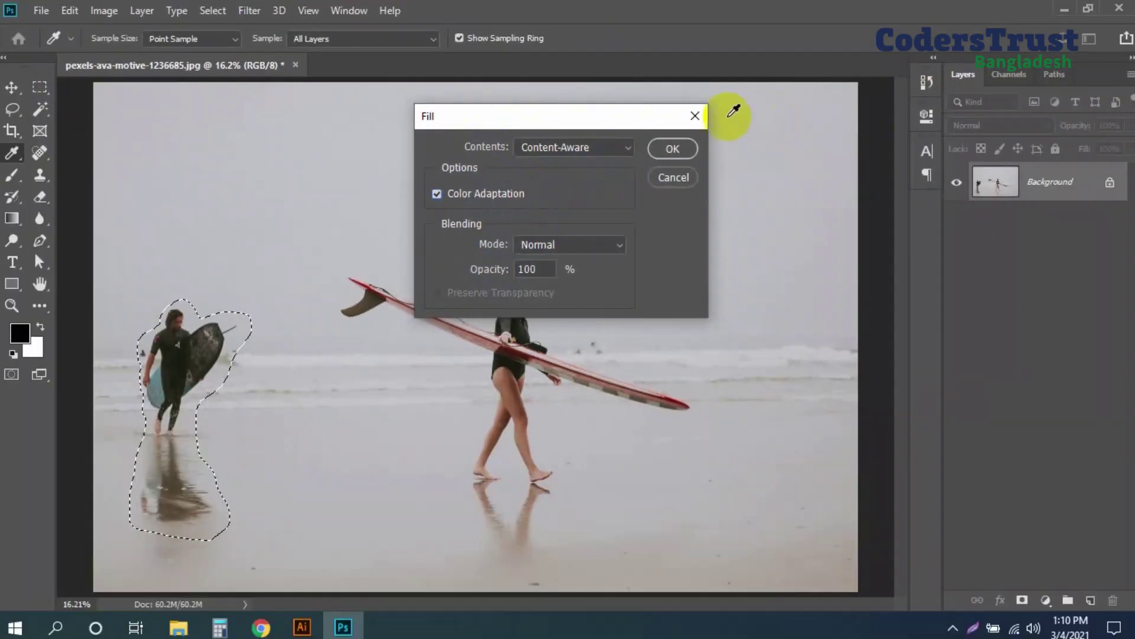
left_click(899, 183)
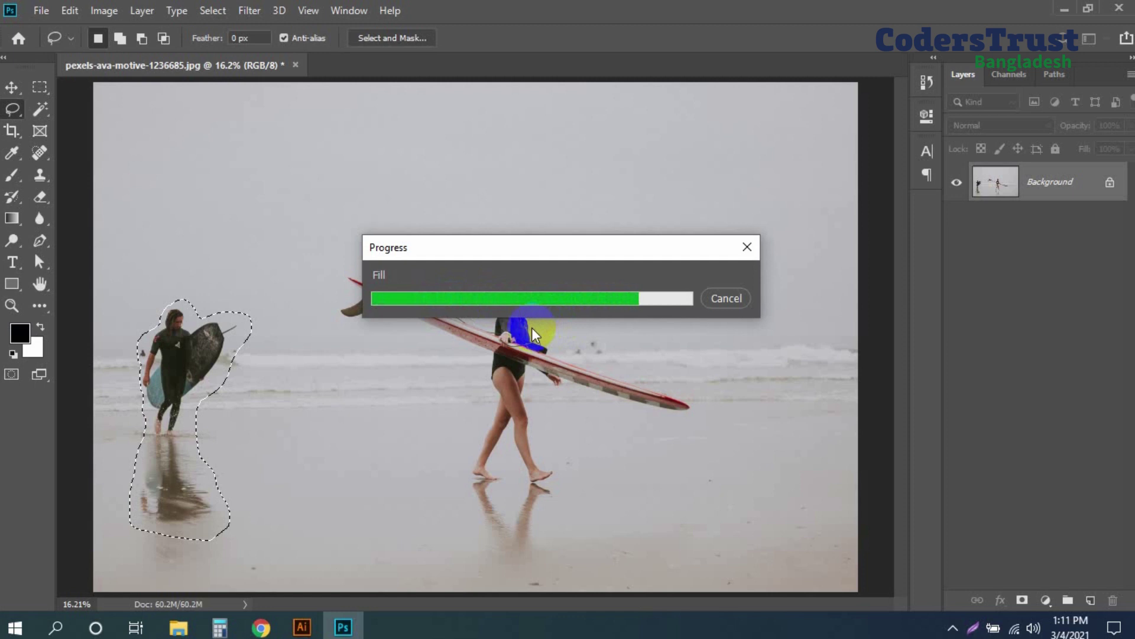
key("ctrl+d")
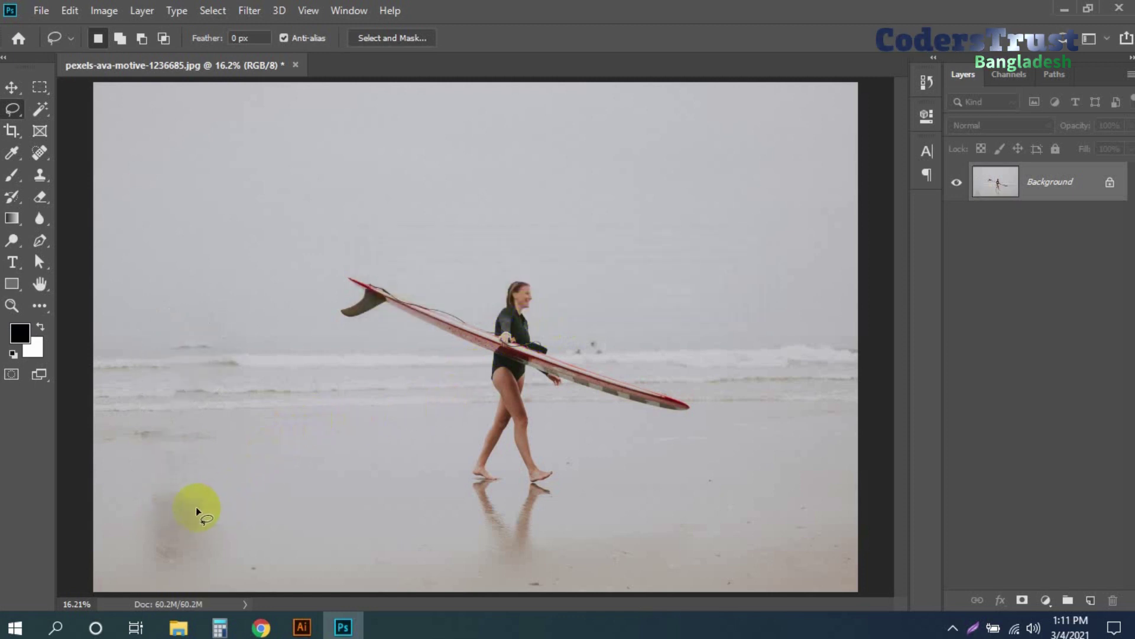
Lasso the dark streak left above the first wave line and fill it with Content-Aware.
left_click(215, 477)
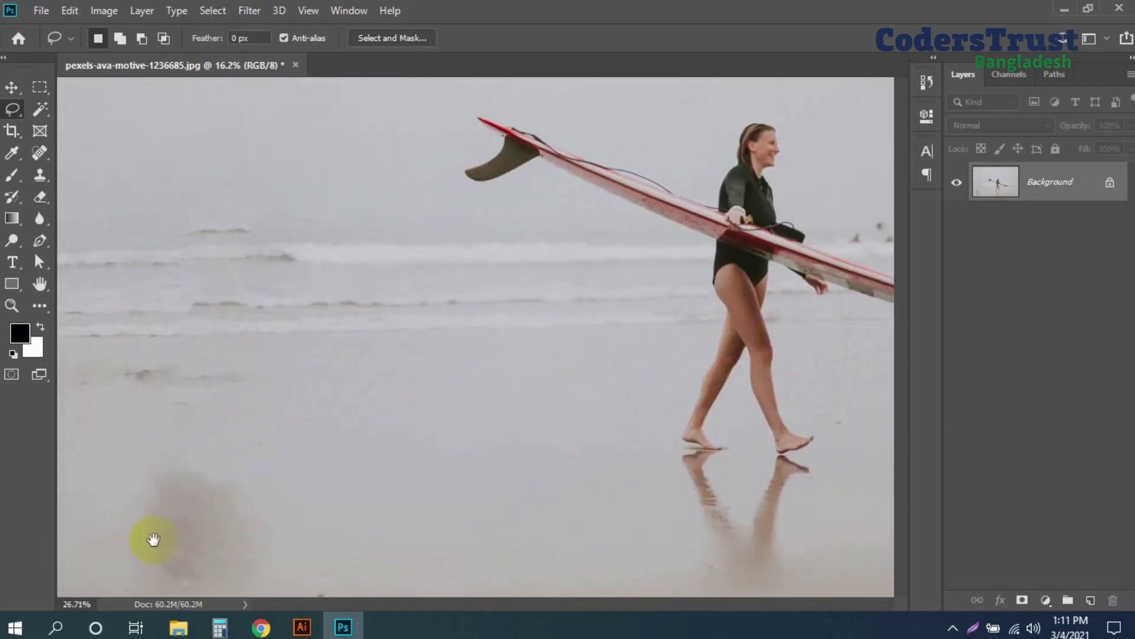
scroll(243, 122, "down", 1)
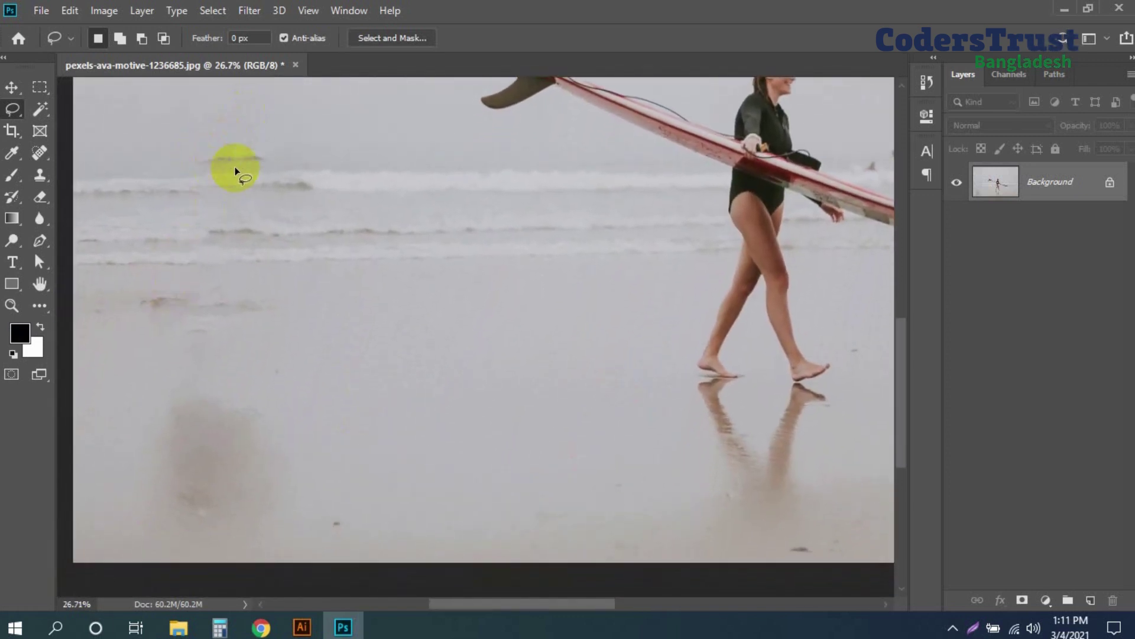
scroll(217, 165, "up", 3)
mouse_move(284, 183)
left_mouse_down()
mouse_move(200, 189)
mouse_move(186, 205)
mouse_move(206, 221)
mouse_move(280, 221)
mouse_move(299, 208)
left_mouse_up()
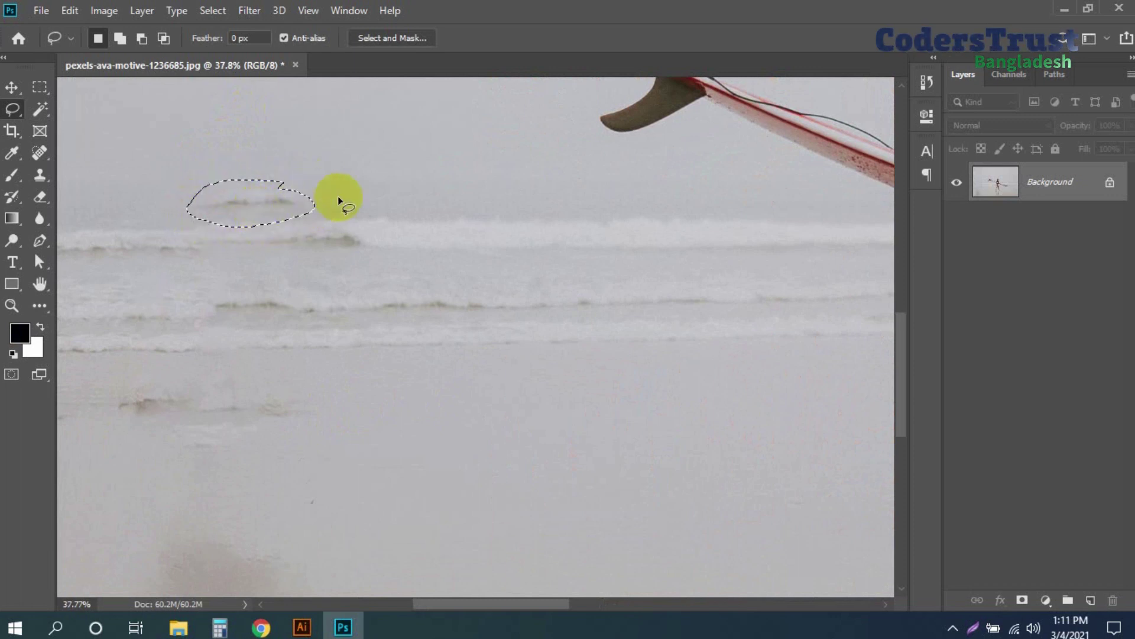
left_click_drag(173, 208, 337, 204)
right_click(235, 198)
left_click(297, 401)
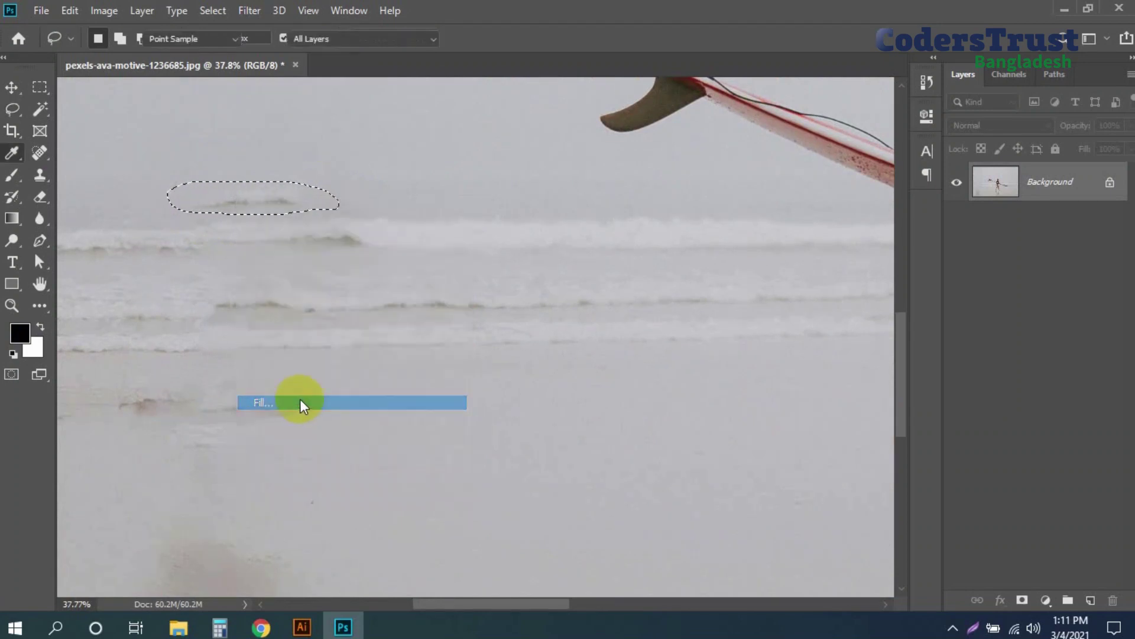
left_click(672, 148)
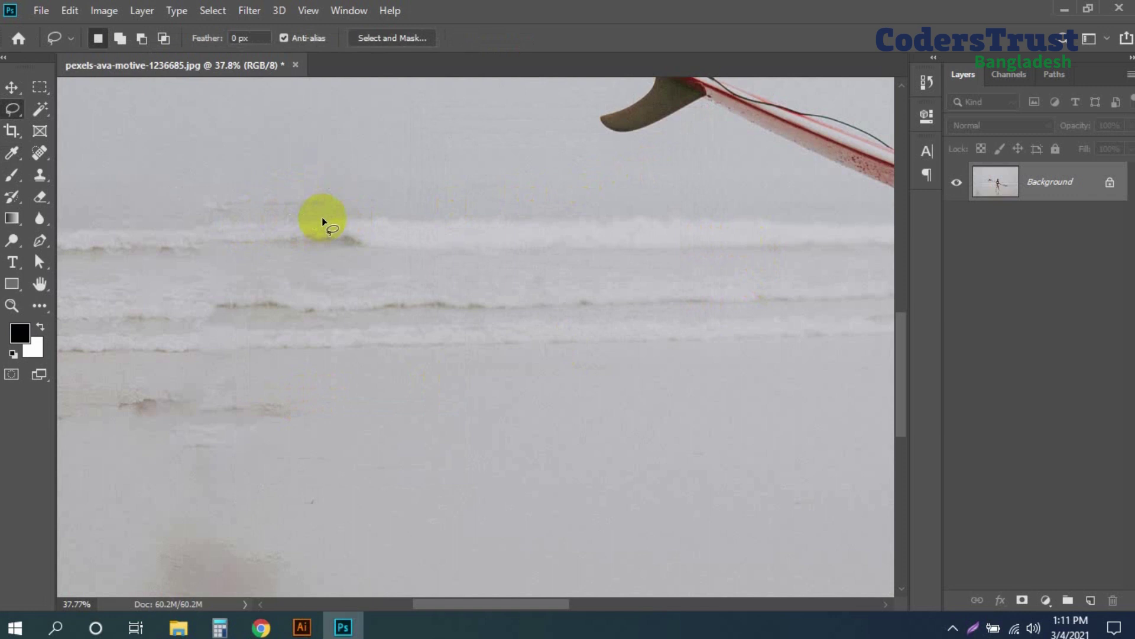
Lasso the brown marks on the sand just below the waves, fill them with Content-Aware and deselect.
left_click_drag(311, 314, 399, 217)
left_click_drag(314, 302, 323, 261)
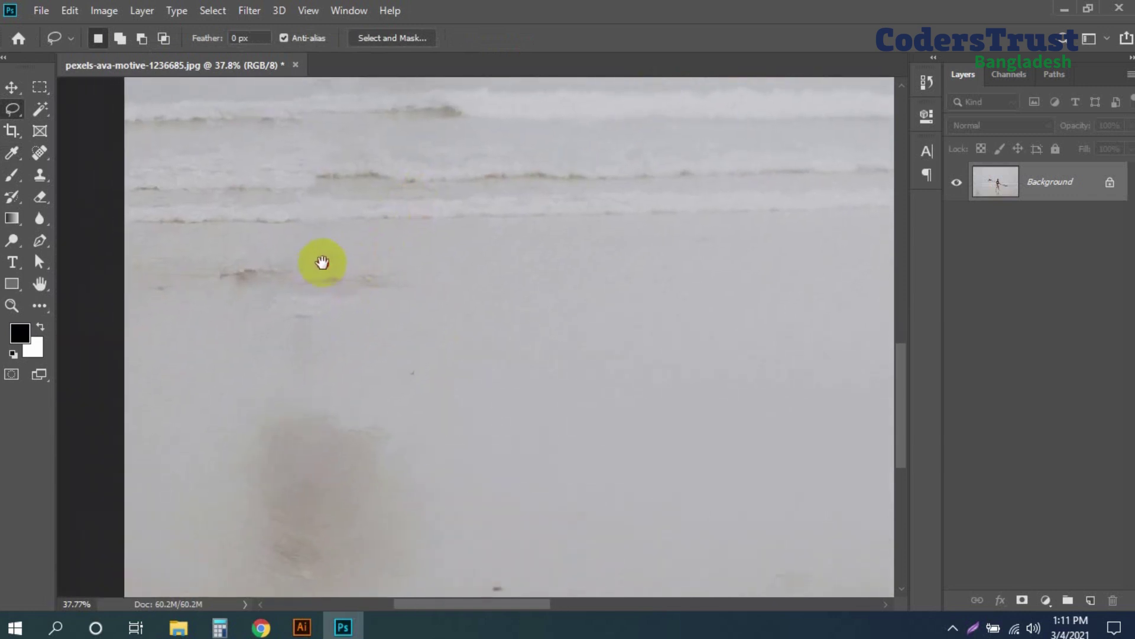
mouse_move(234, 261)
left_mouse_down()
mouse_move(294, 296)
mouse_move(393, 256)
mouse_move(349, 254)
left_mouse_up()
right_click(354, 275)
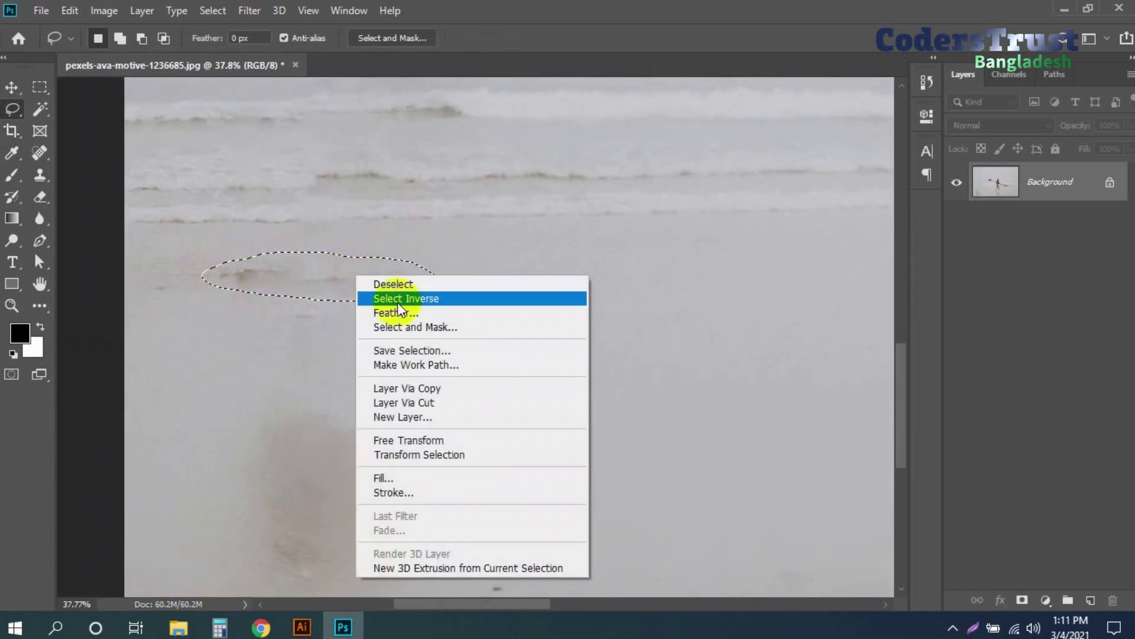
left_click(428, 477)
left_click(663, 148)
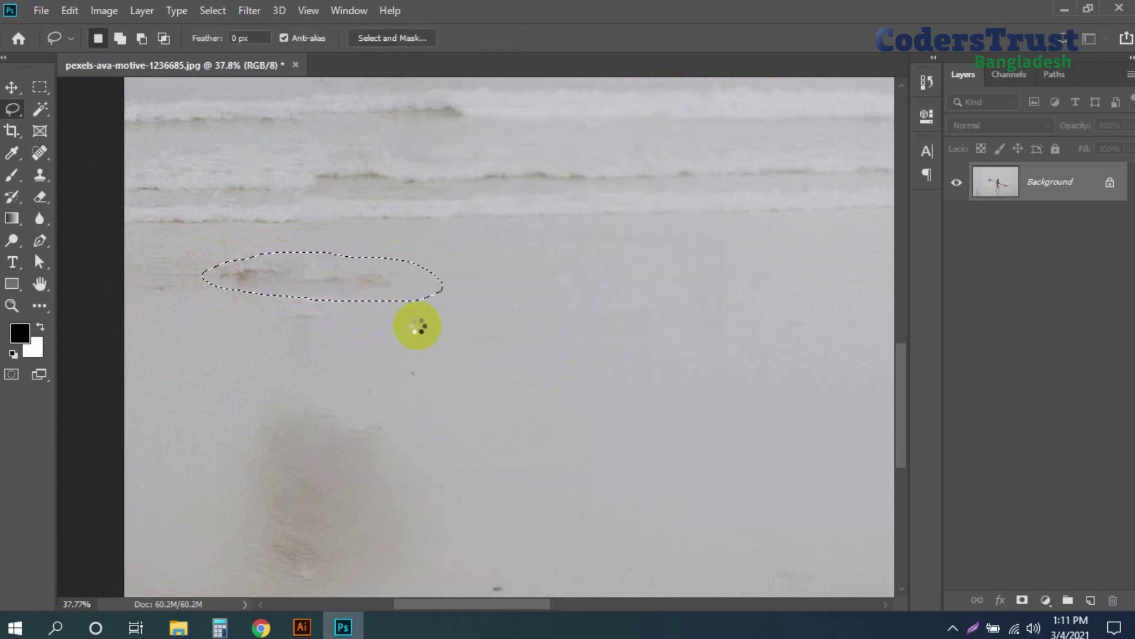
key("ctrl+d")
Lasso the large brown stain left by the man's reflection, fill it with Content-Aware and deselect.
mouse_move(394, 426)
left_mouse_down()
mouse_move(429, 304)
mouse_move(271, 329)
mouse_move(304, 505)
mouse_move(436, 319)
mouse_move(456, 429)
left_mouse_up()
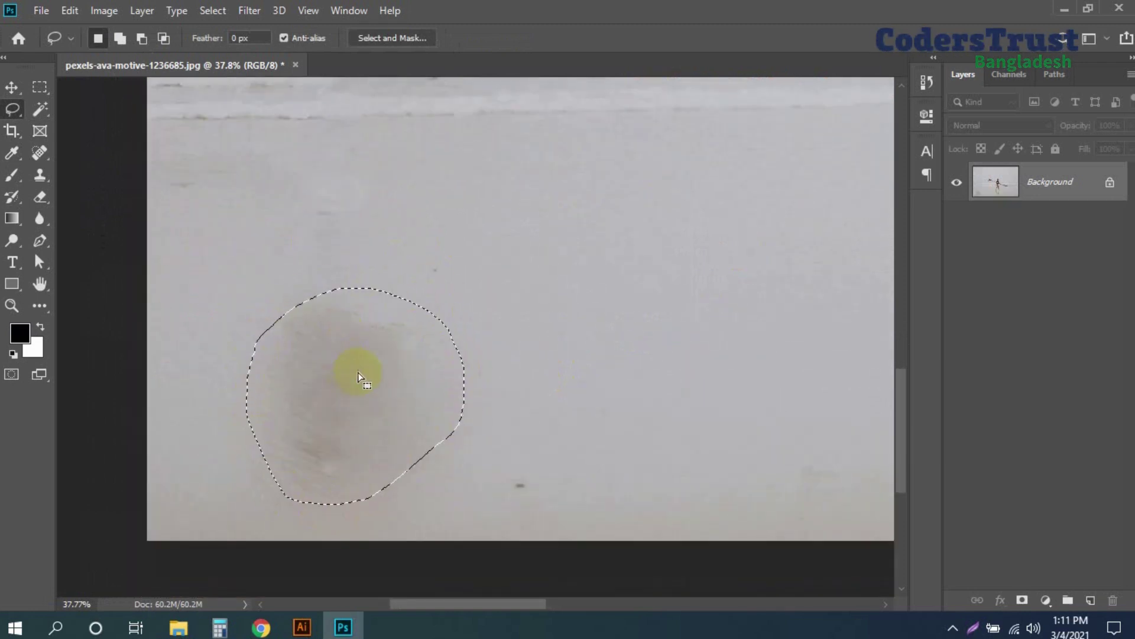
right_click(357, 372)
left_click(413, 282)
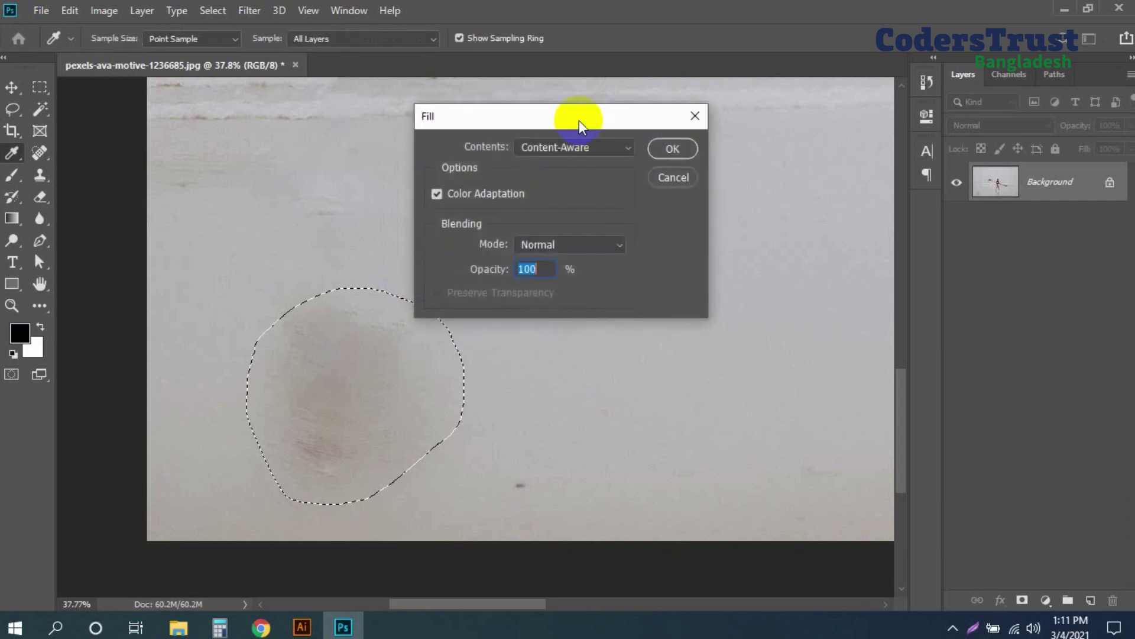
left_click(673, 148)
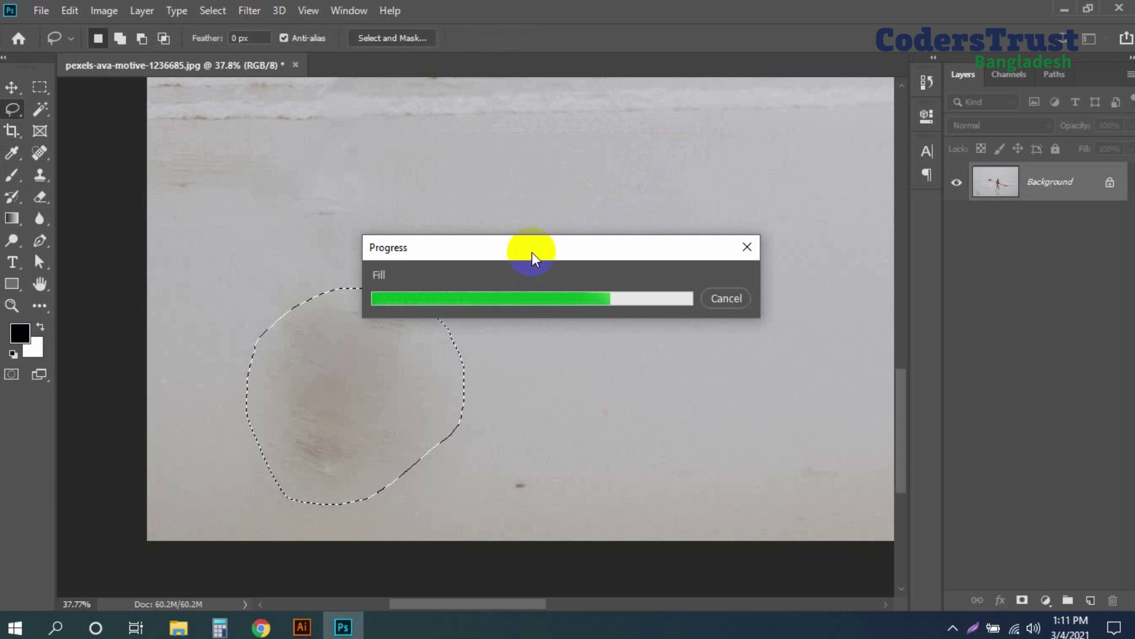
key("ctrl+d")
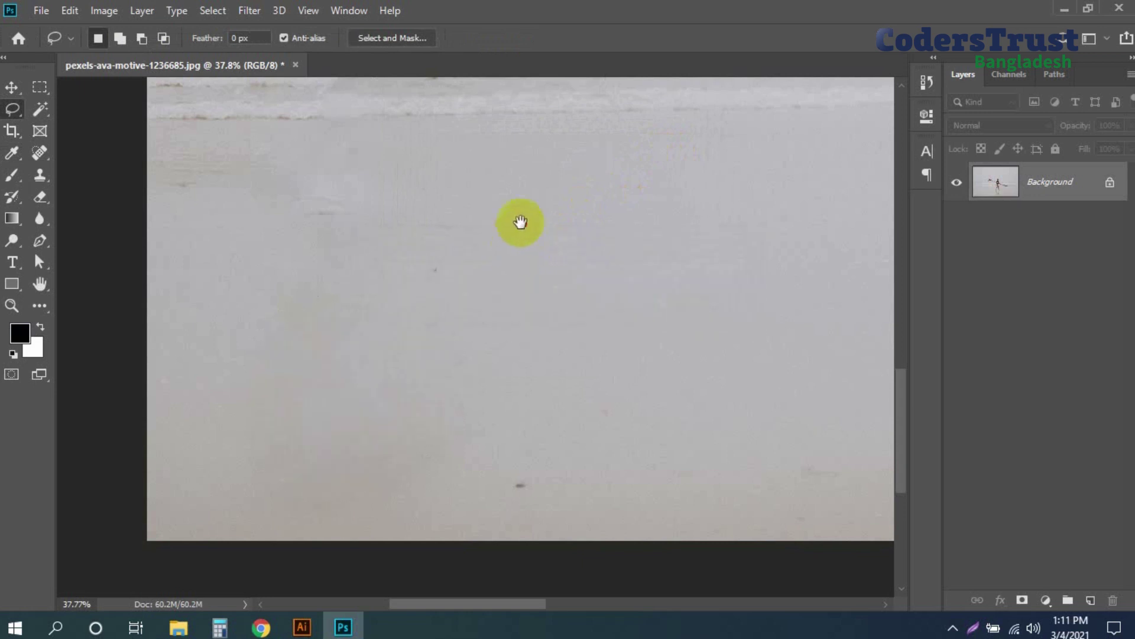
Lasso the dark streak at the near end of the second wave line, fill it with Content-Aware and deselect.
left_click_drag(520, 222, 591, 349)
mouse_move(390, 272)
left_mouse_down()
mouse_move(314, 287)
mouse_move(325, 301)
mouse_move(478, 302)
mouse_move(486, 286)
mouse_move(402, 270)
left_mouse_up()
right_click(425, 290)
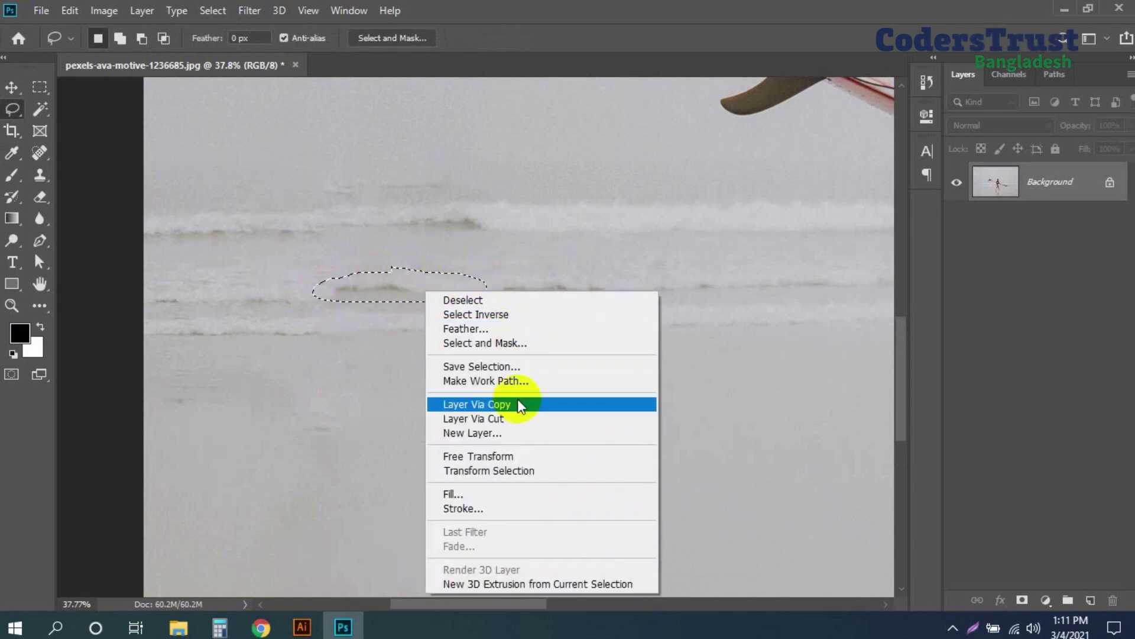
left_click(503, 491)
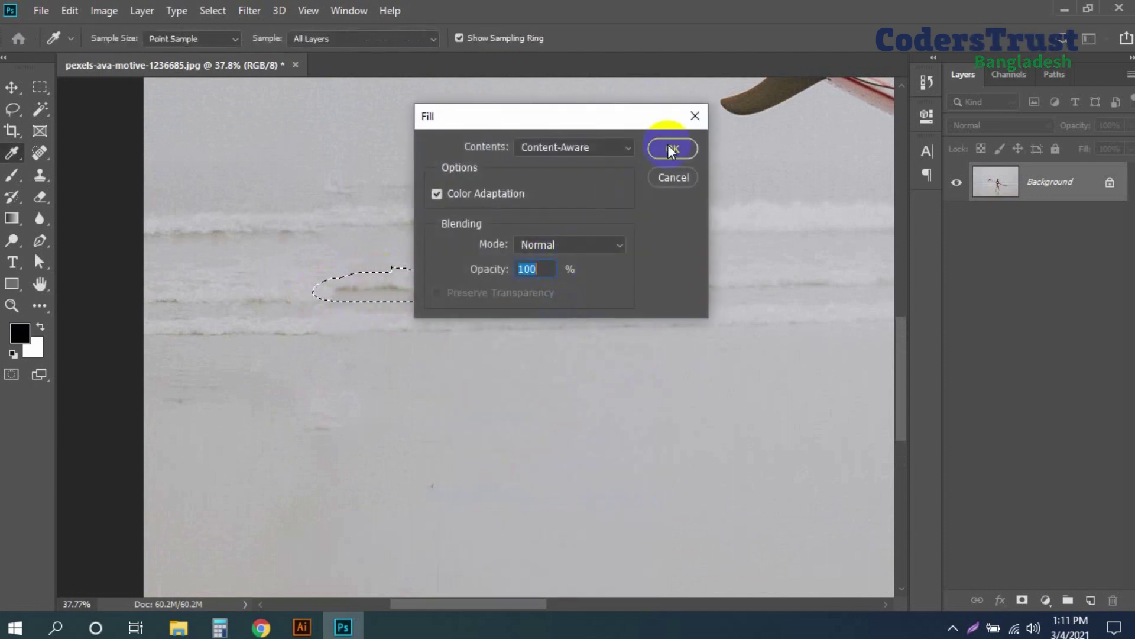
left_click(672, 149)
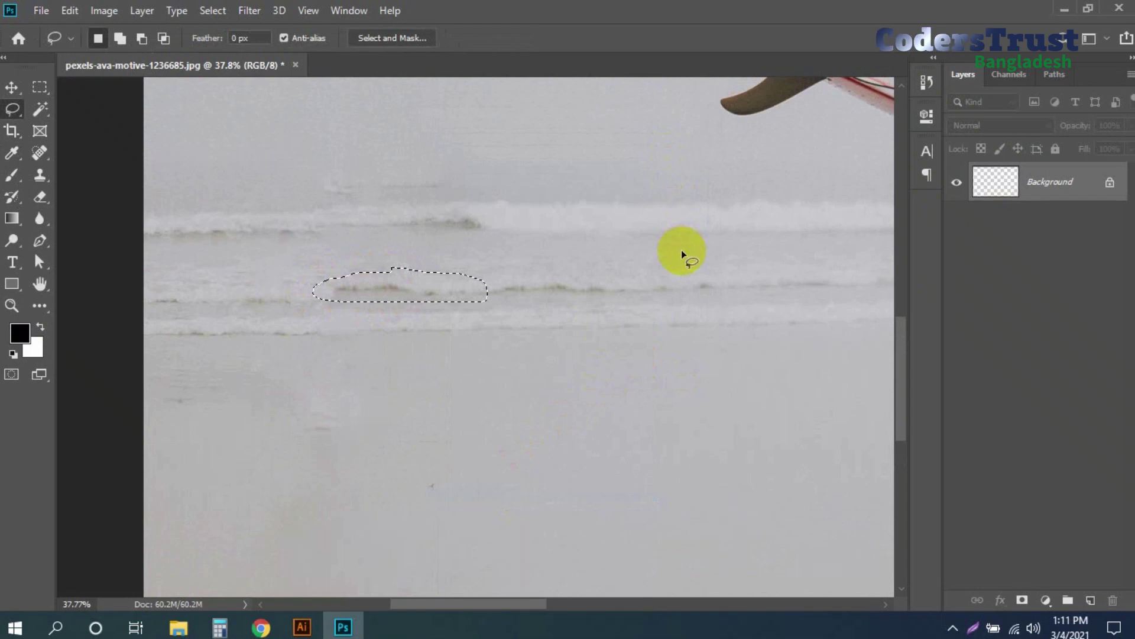
key("ctrl+d")
key("ctrl+0")
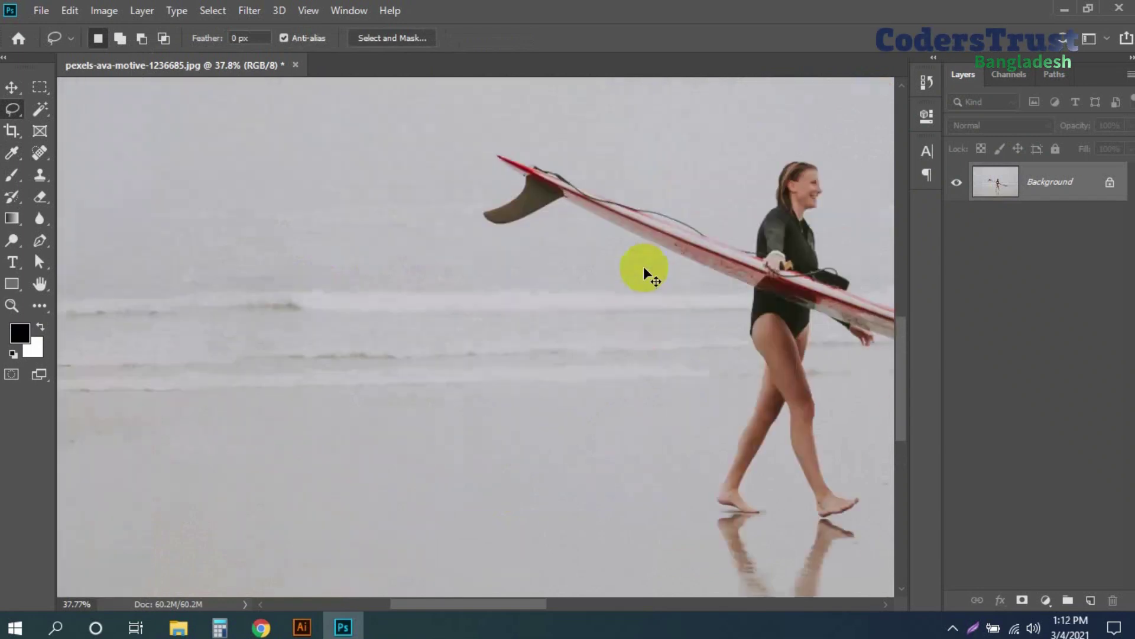
Lasso the faint residue remaining above the first wave line, fill it with Content-Aware and switch to the Move tool.
left_click(231, 352, "ctrl")
mouse_move(231, 352)
left_mouse_down()
mouse_move(296, 357)
mouse_move(246, 354)
left_mouse_up()
left_click_drag(312, 378, 294, 329)
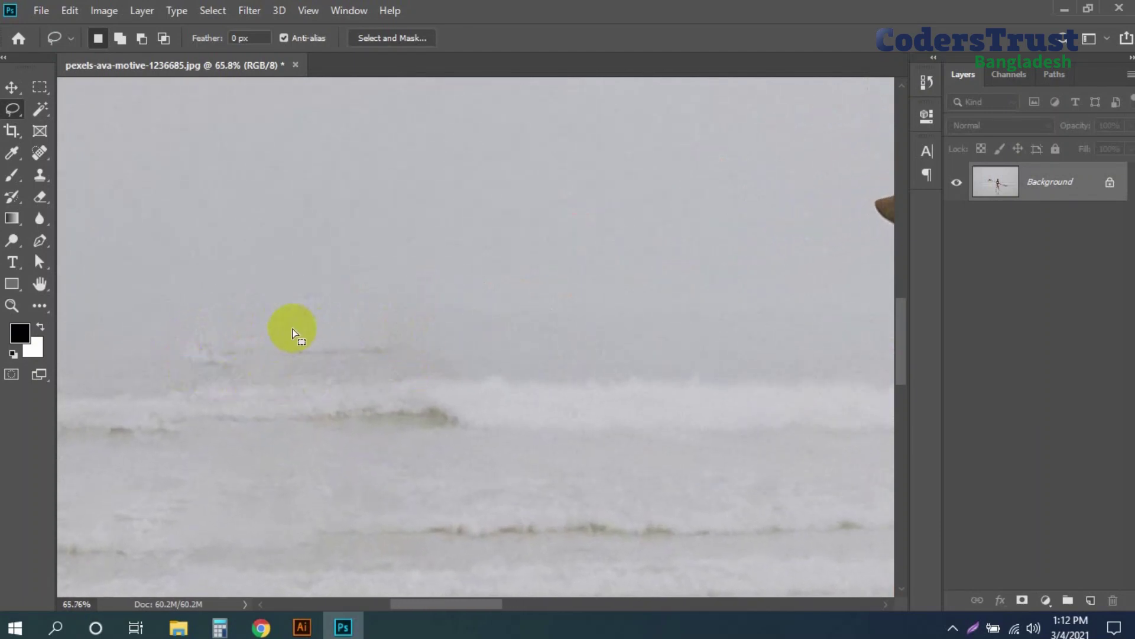
right_click(313, 358)
left_click(378, 260)
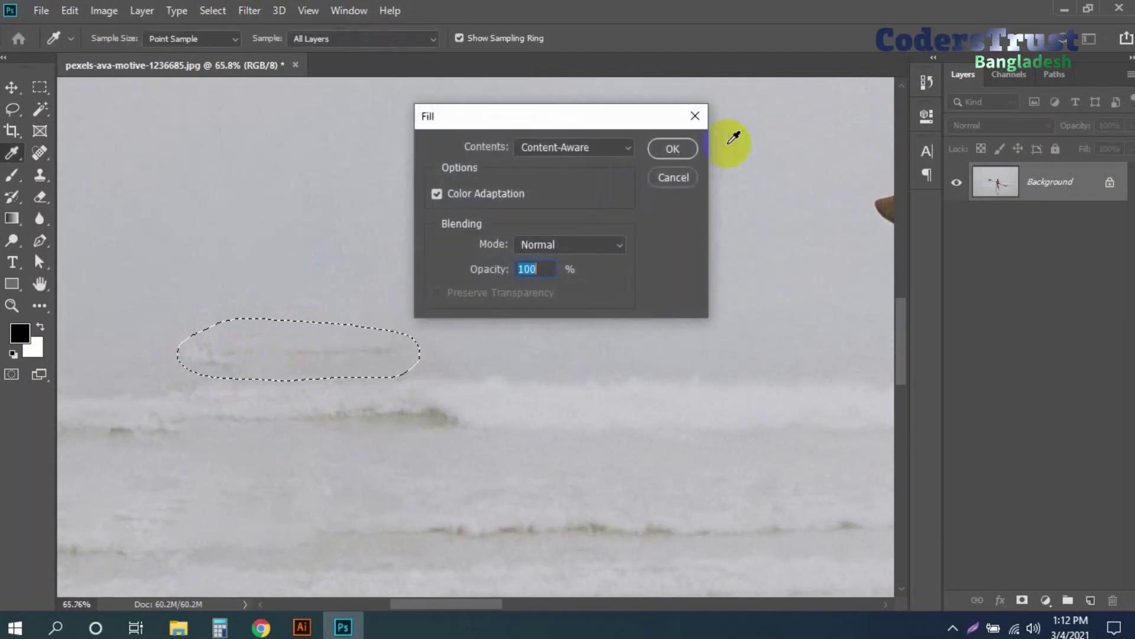
left_click(673, 148)
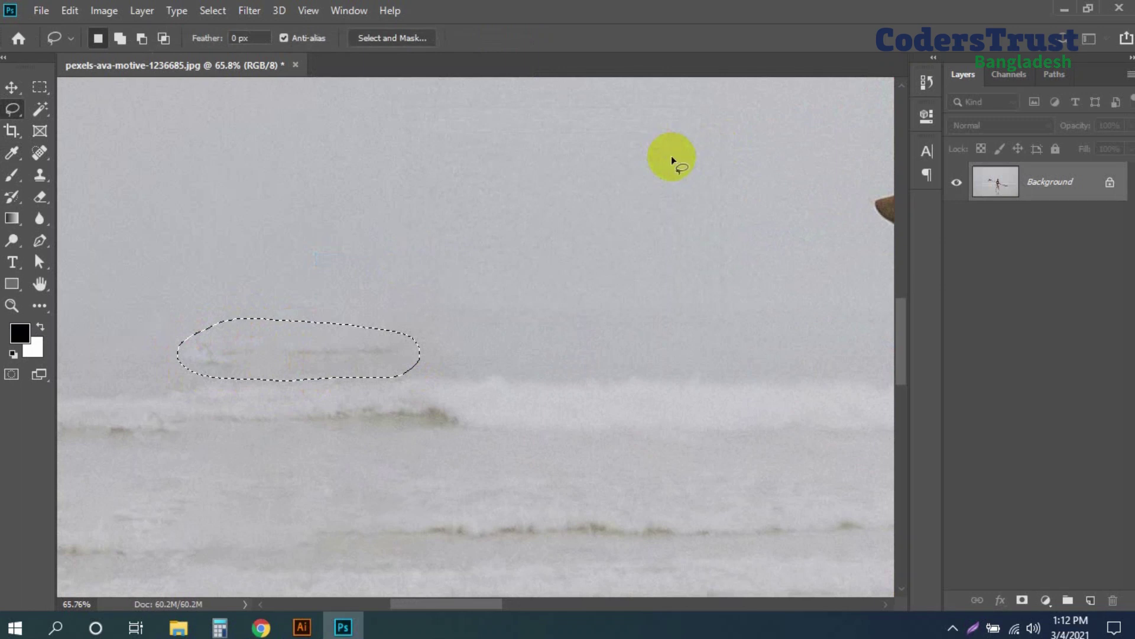
key("ctrl+0")
key("v")
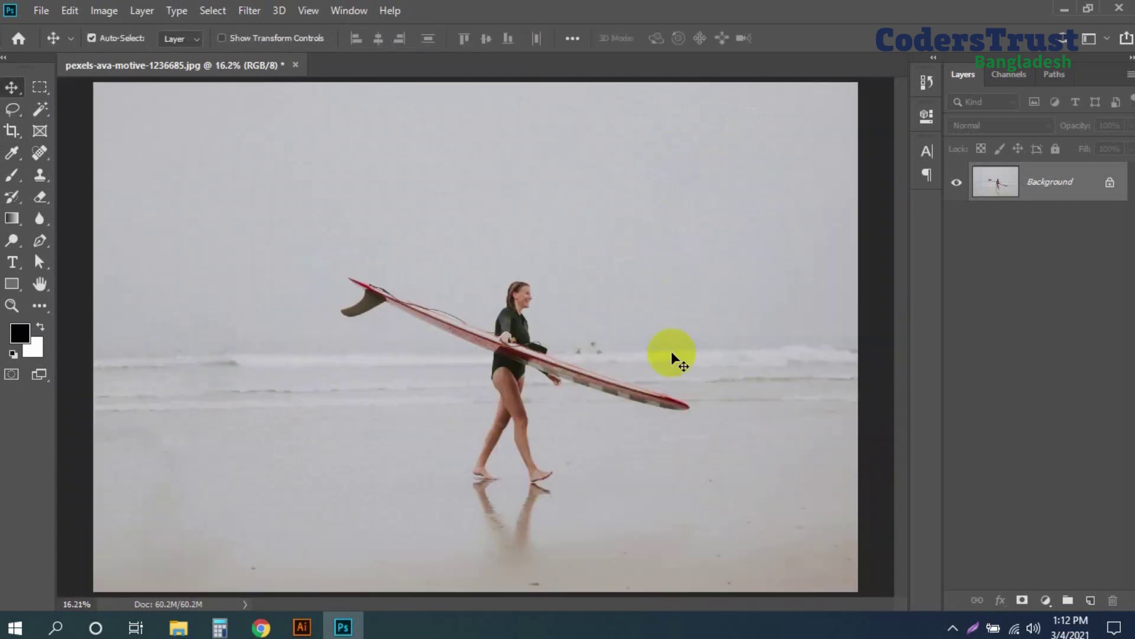